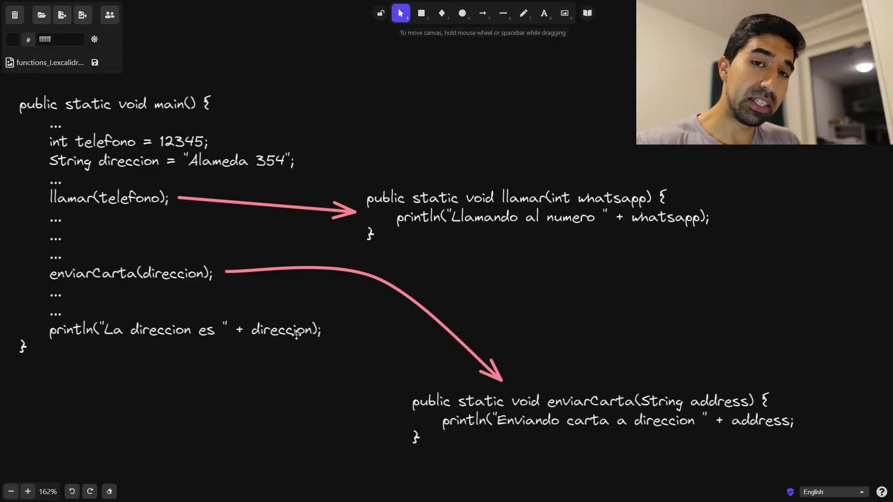
pyautogui.doubleClick(292, 332)
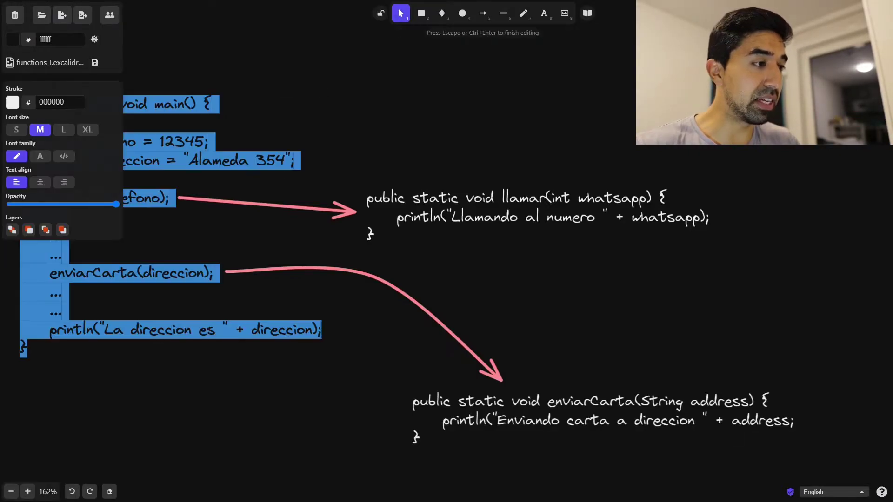
pyautogui.doubleClick(285, 331)
pyautogui.click(276, 367)
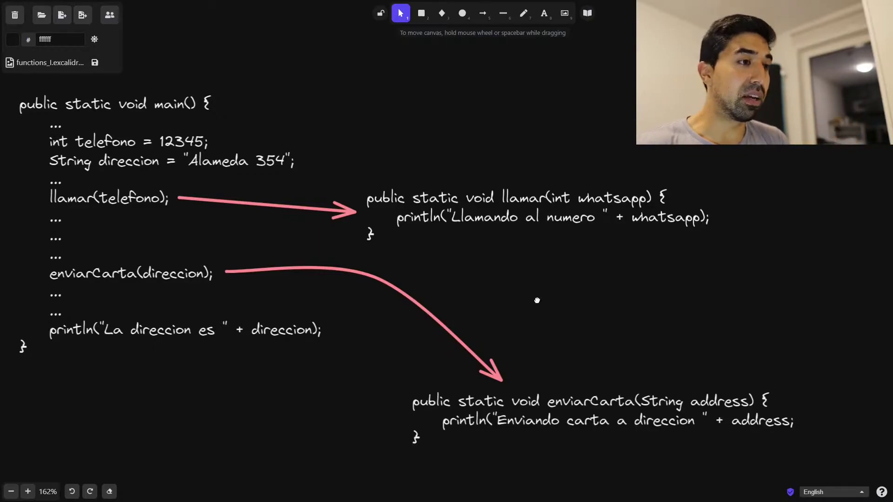
pyautogui.moveTo(537, 301)
pyautogui.mouseDown()
pyautogui.moveTo(533, 308)
pyautogui.moveTo(533, 291)
pyautogui.mouseUp()
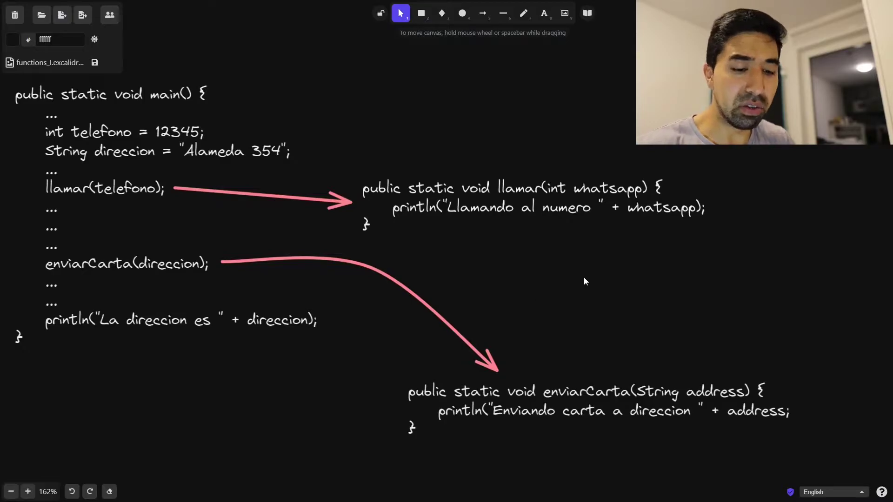
# - Edit the enviarCarta code block and insert a blank line after the println's 'address;'
pyautogui.click(789, 412)
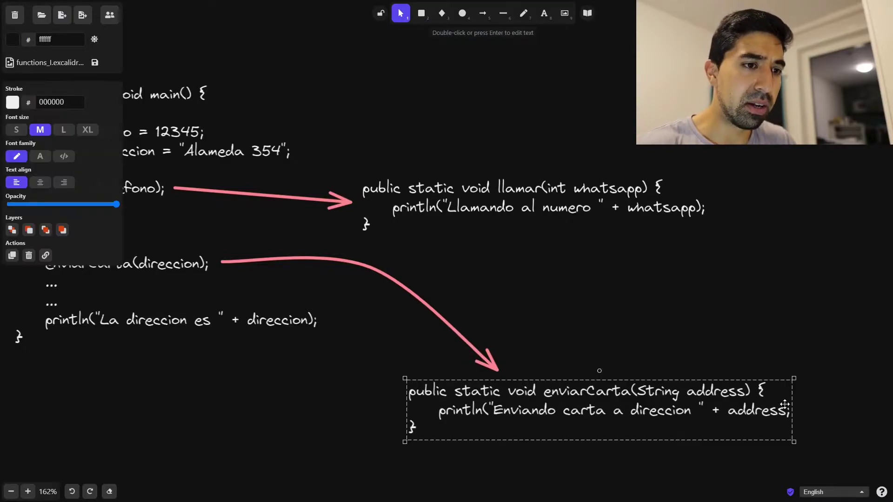
pyautogui.doubleClick(790, 411)
pyautogui.press('Escape')
pyautogui.press('Escape')
pyautogui.click(789, 411)
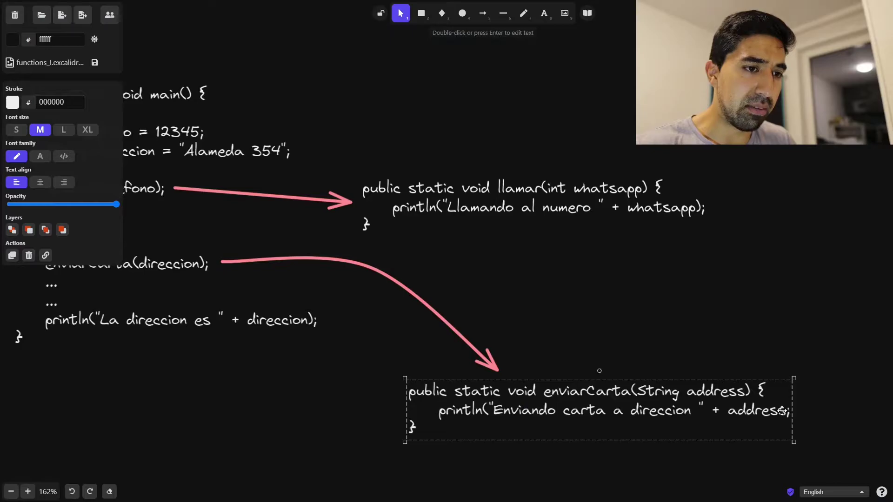
pyautogui.doubleClick(781, 410)
pyautogui.press('Right')
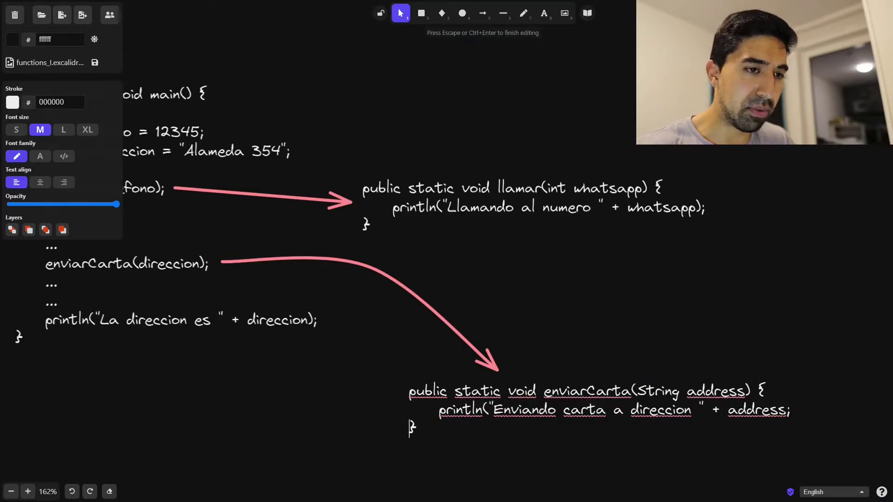
pyautogui.doubleClick(784, 411)
pyautogui.press('Right')
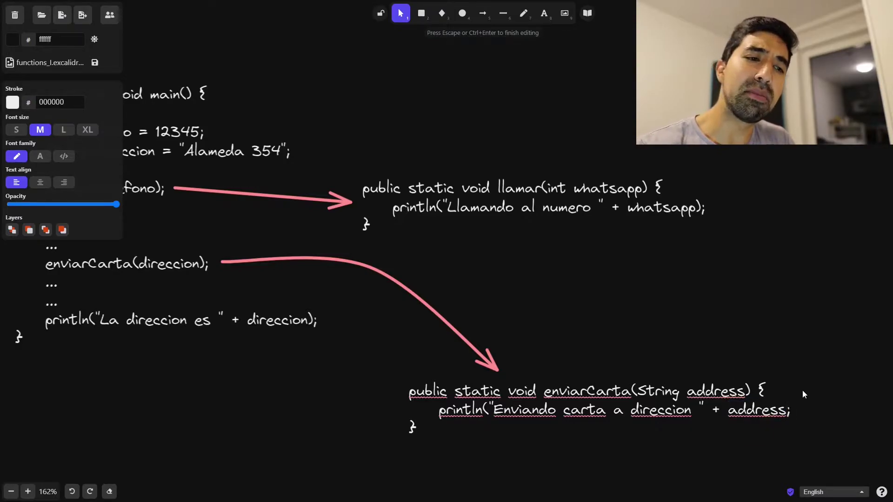
pyautogui.press('Return')
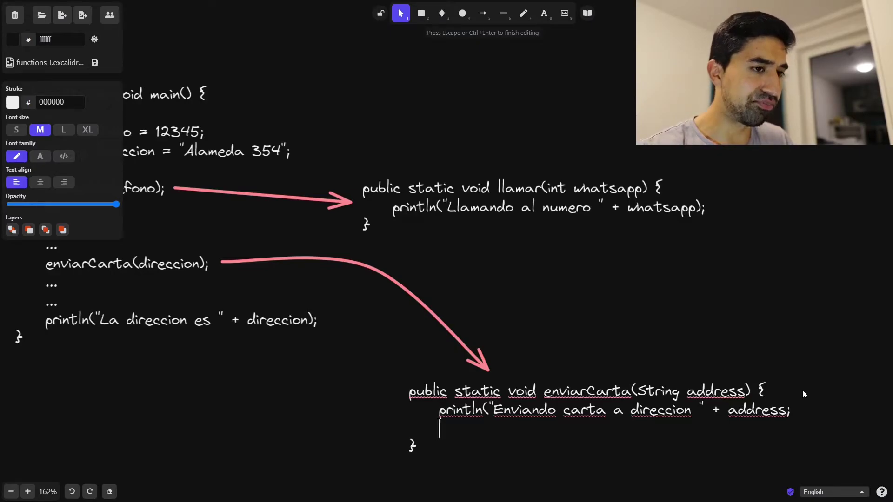
# - Rename the parameter address to direccion in the enviarCarta signature and println line
pyautogui.doubleClick(704, 390)
pyautogui.write('dire')
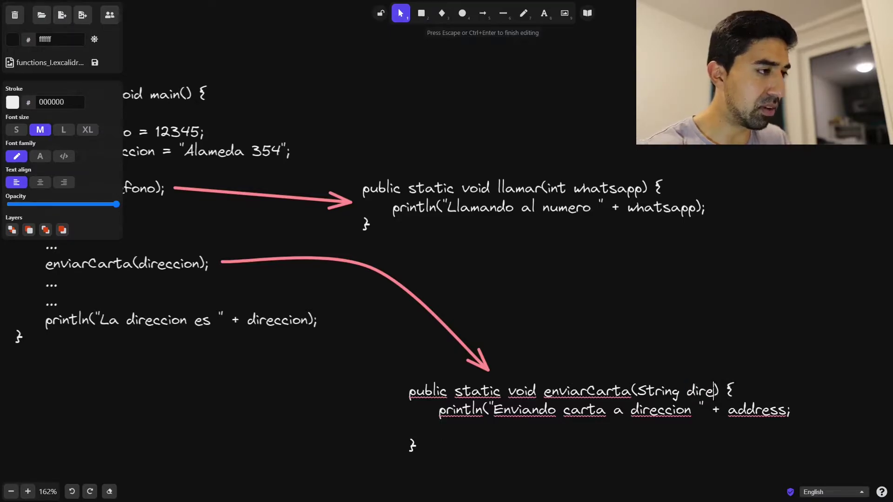
pyautogui.write('ccion')
pyautogui.doubleClick(714, 386)
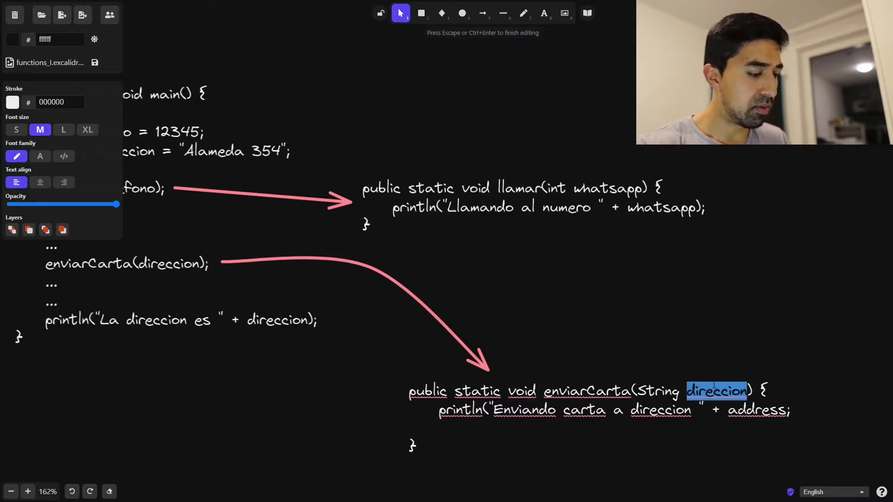
pyautogui.press('Down')
pyautogui.press('End')
pyautogui.hotkey('ctrl', 'shift', 'Left')
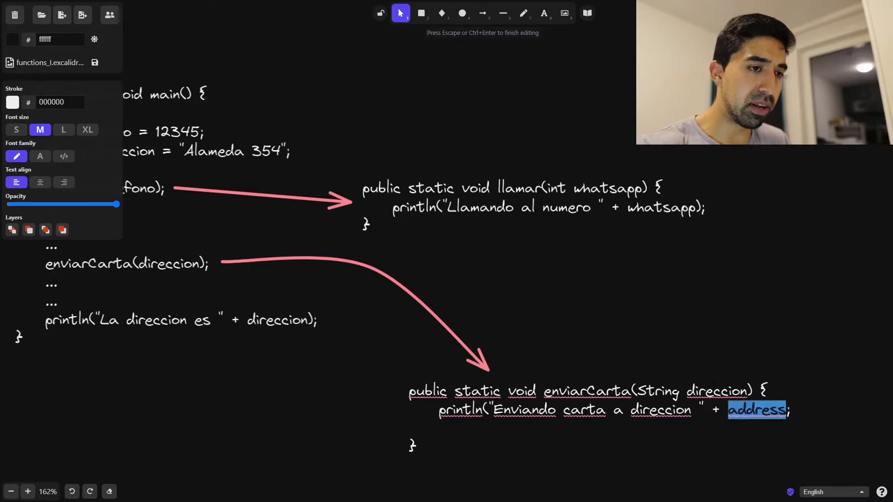
pyautogui.write('direccion')
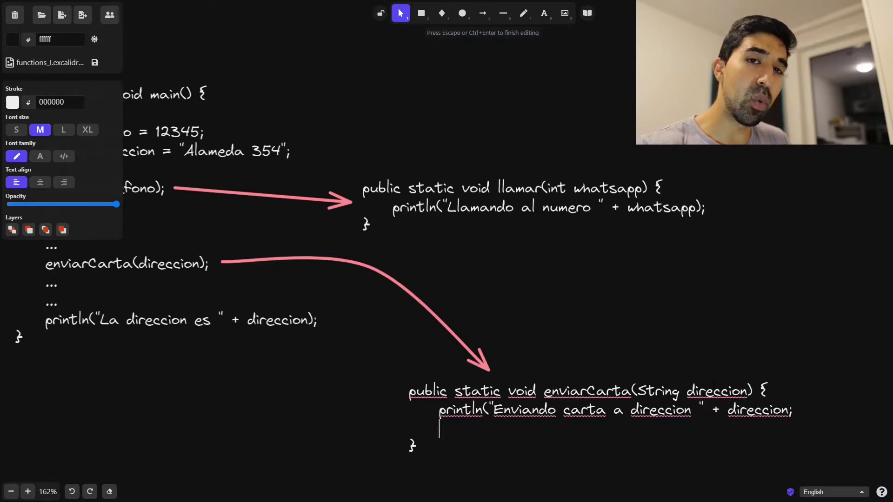
# - Add the line direccion = "Washington 123"; inside enviarCarta and finish editing
pyautogui.press('Return')
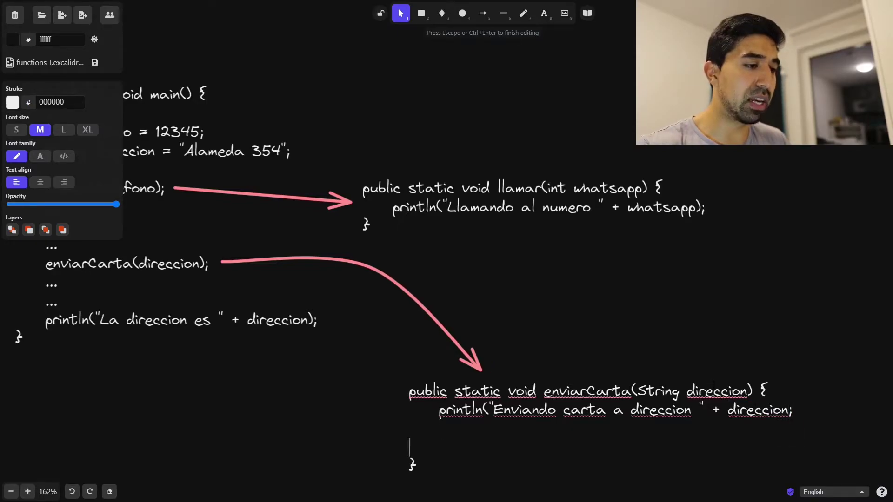
pyautogui.write('direccion = "')
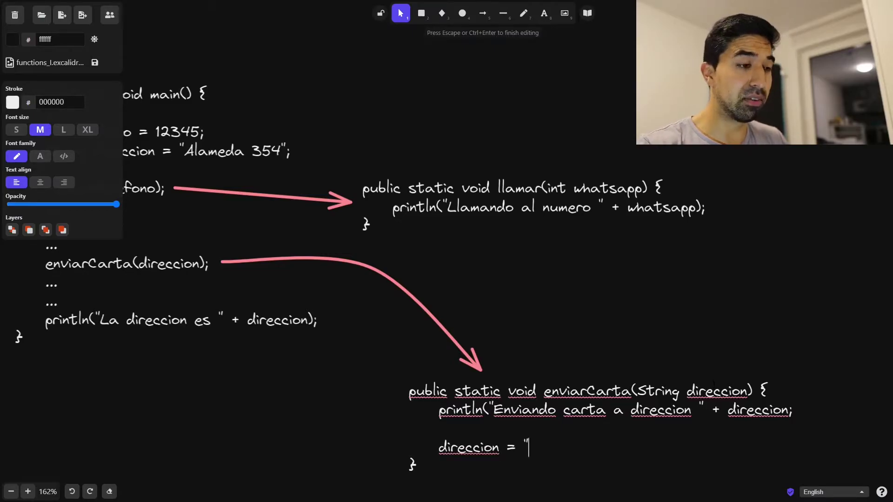
pyautogui.press('Left')
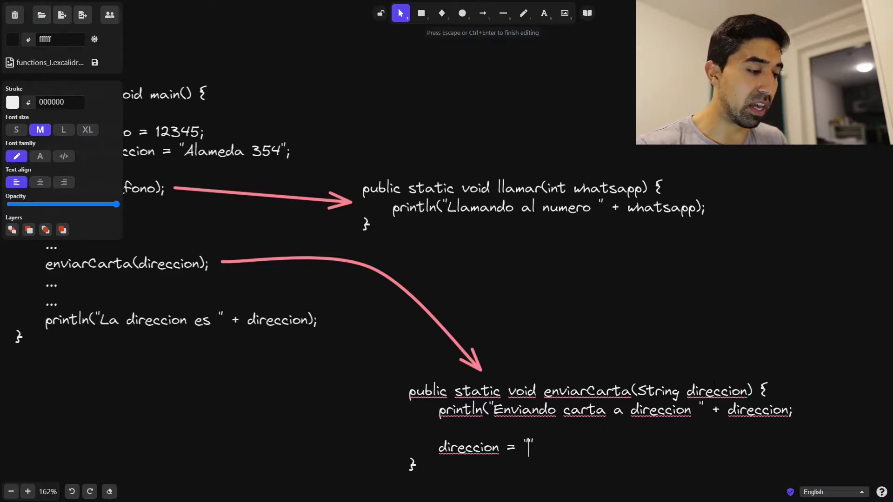
pyautogui.write('Washin')
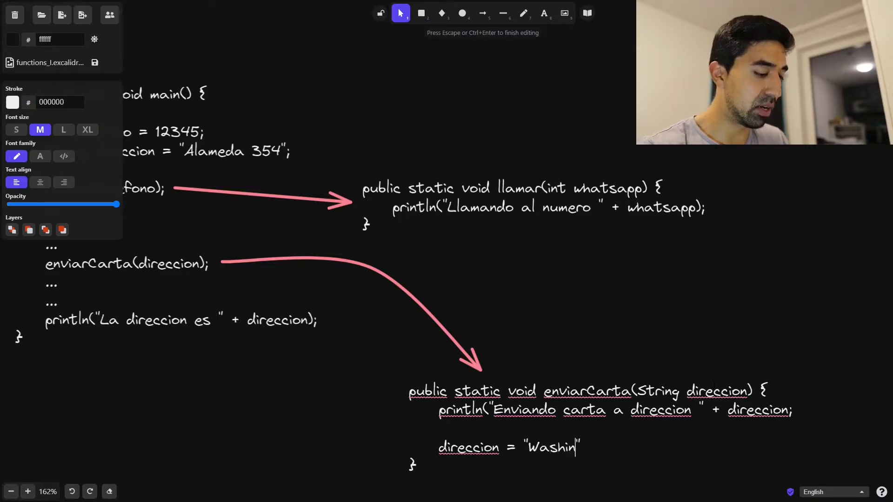
pyautogui.write('gton ')
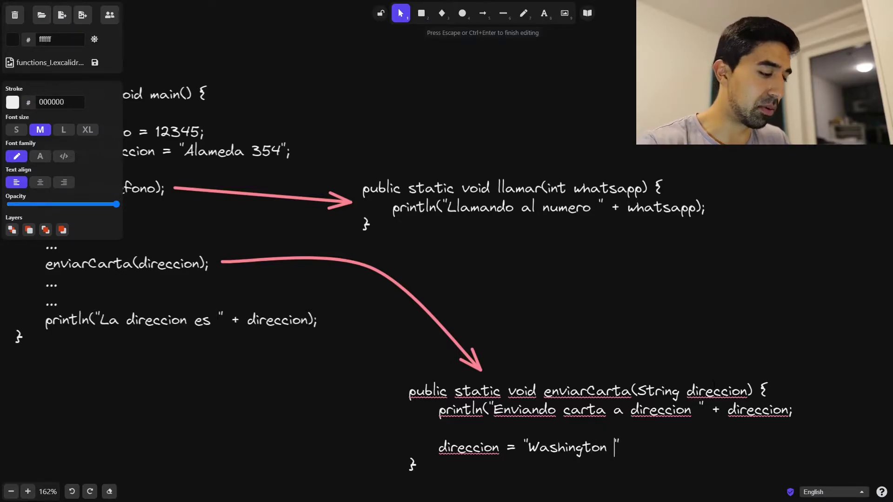
pyautogui.write('123')
pyautogui.press('Right')
pyautogui.write(';')
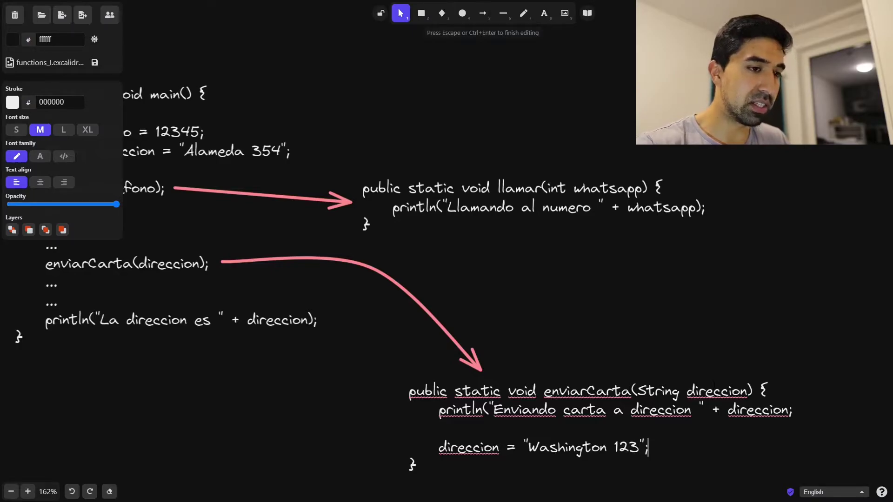
pyautogui.click(720, 330)
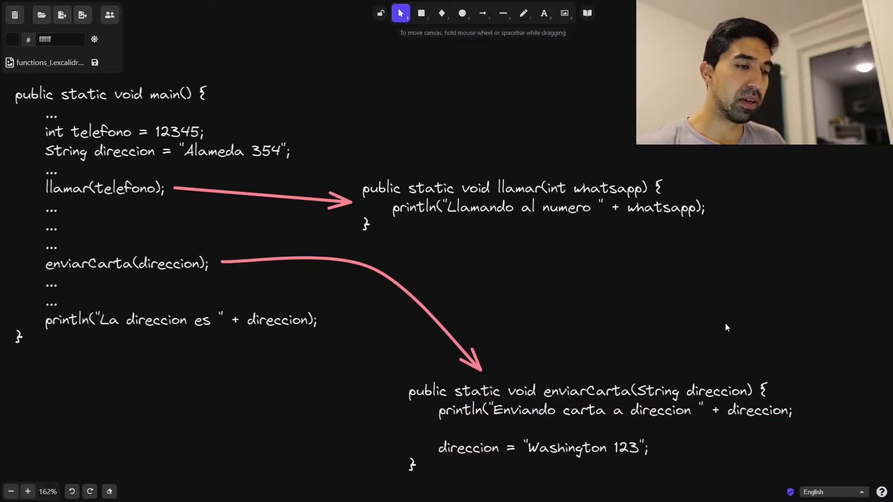
pyautogui.moveTo(727, 328); pyautogui.dragTo(769, 329)
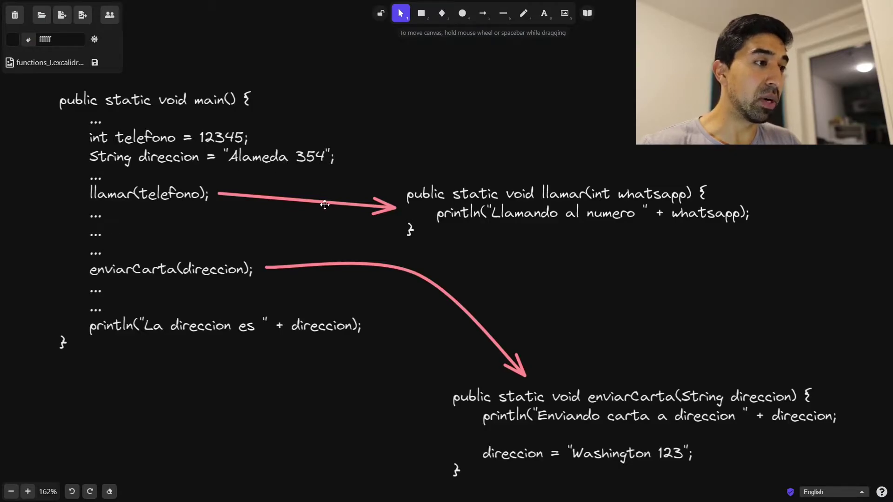
pyautogui.doubleClick(742, 395)
pyautogui.click(710, 456)
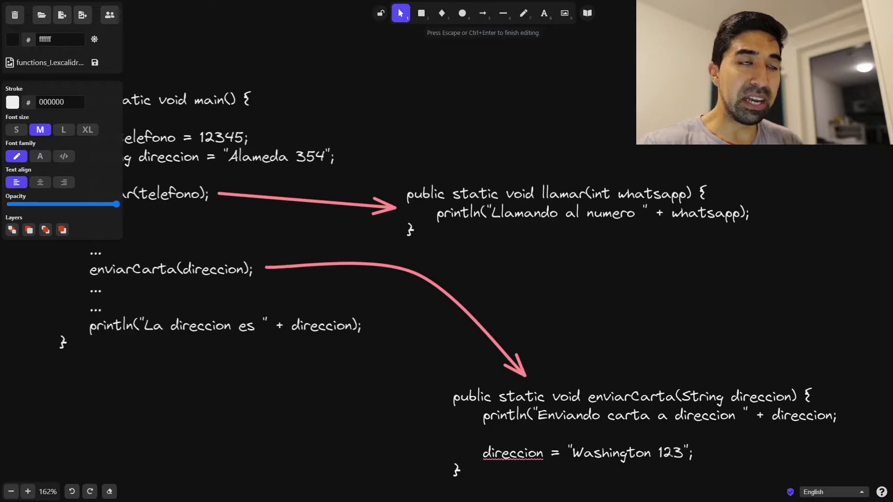
pyautogui.doubleClick(745, 397)
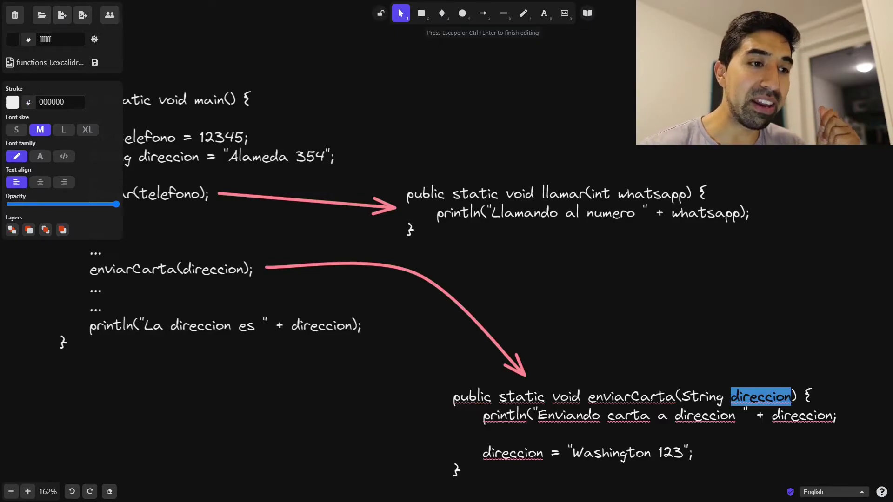
pyautogui.click(657, 397)
pyautogui.moveTo(682, 397); pyautogui.dragTo(791, 396)
pyautogui.click(814, 366)
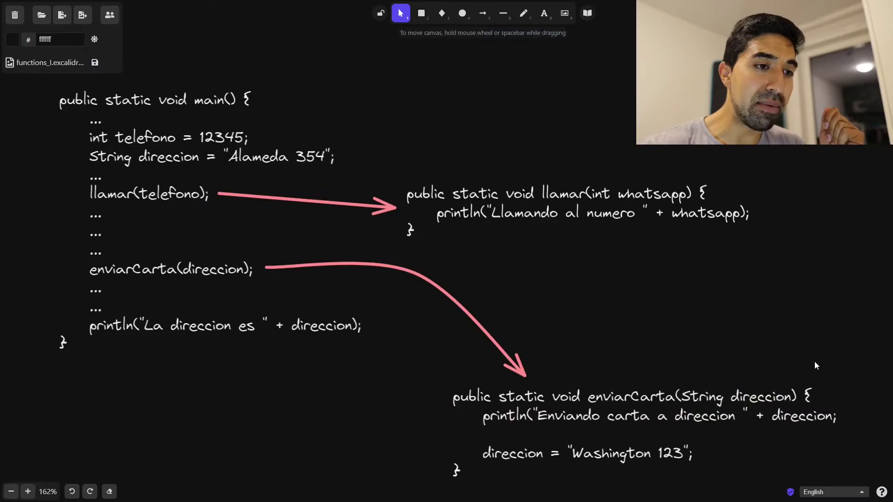